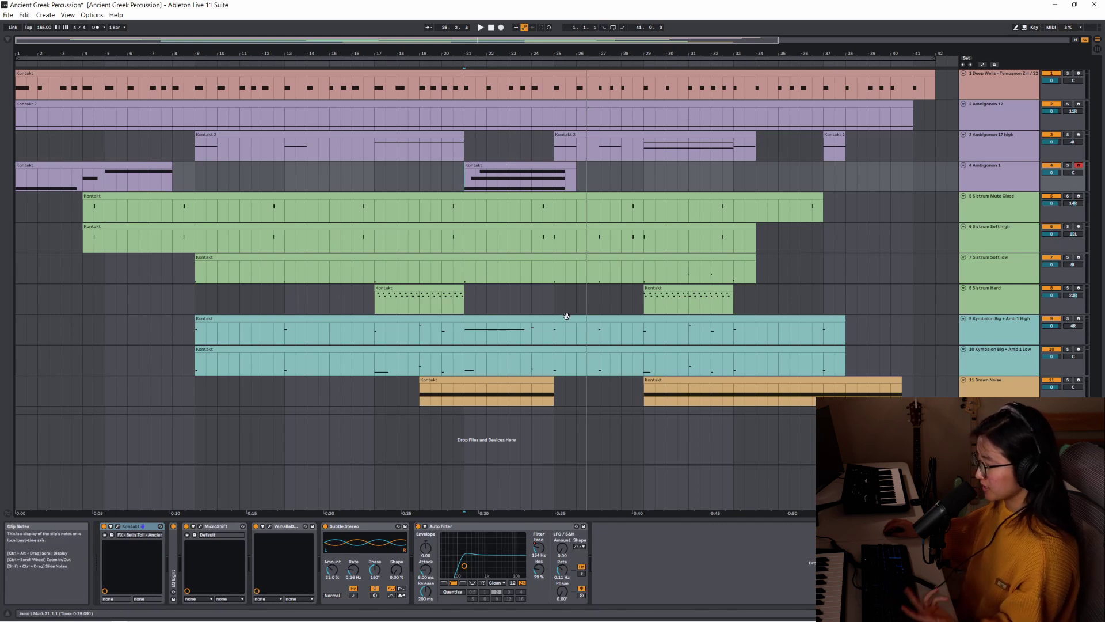
Step: Display the MIDI pitch bend envelope of the track 4 clip in an enlarged clip view
key(shift+Tab)
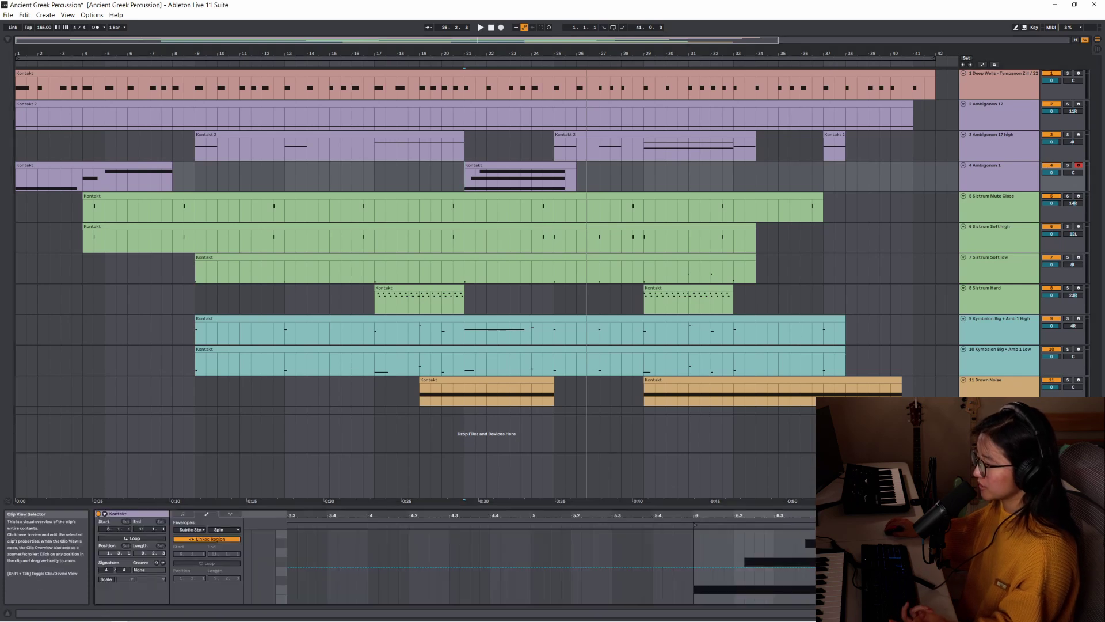
drag(495, 507, 484, 396)
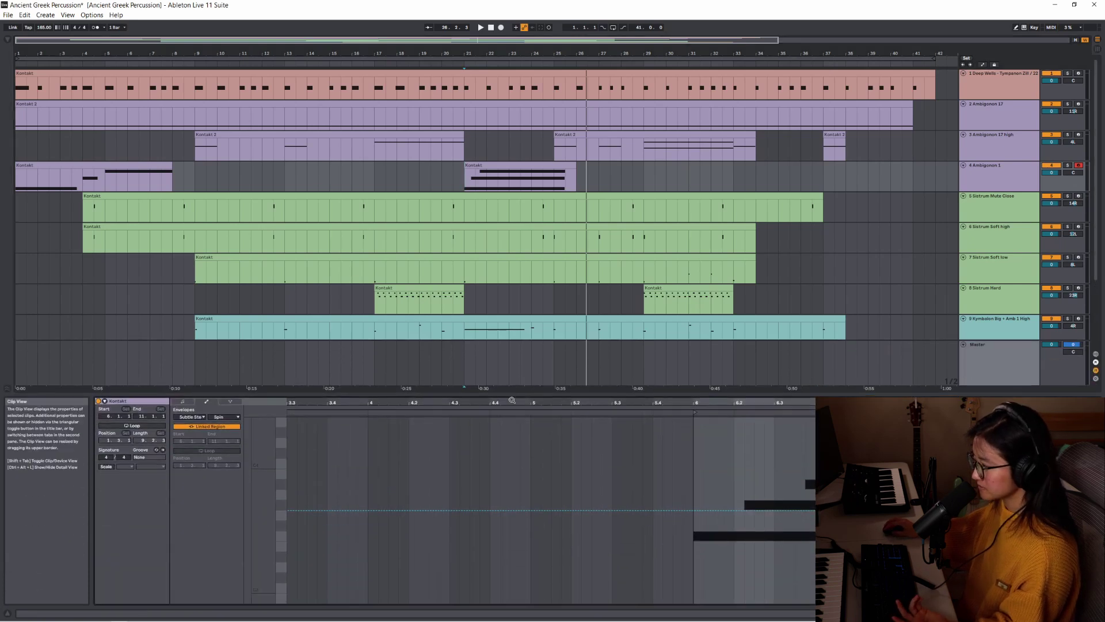
click(192, 417)
click(190, 438)
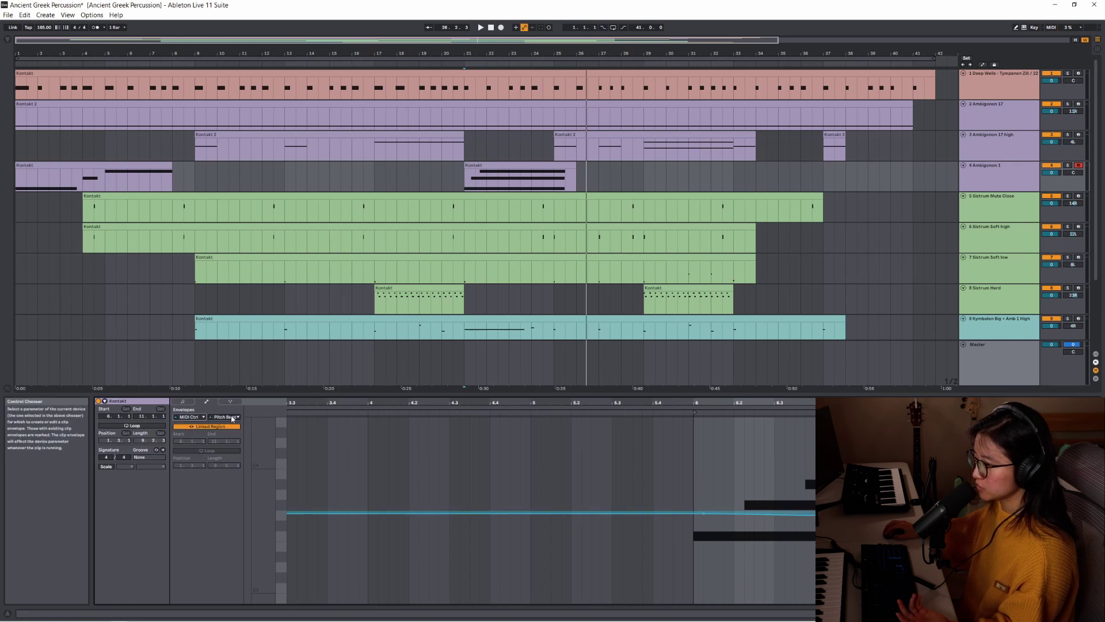
click(238, 416)
click(230, 9)
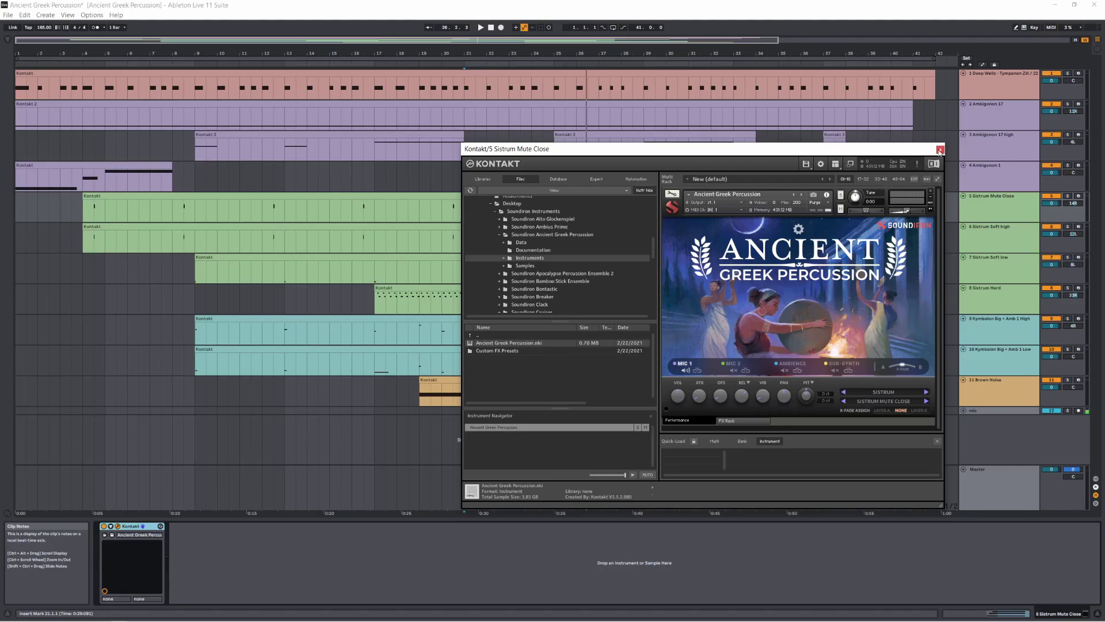
Step: Close the Kontakt window and audition the Sistrum Mute Close track soloed from bar 8
click(940, 150)
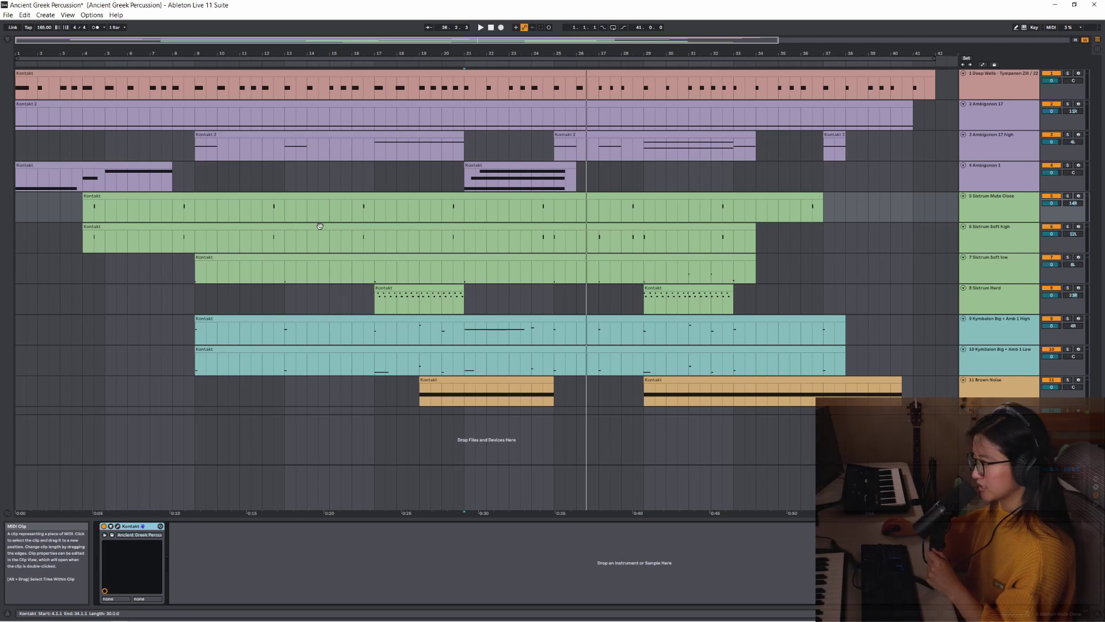
click(1068, 196)
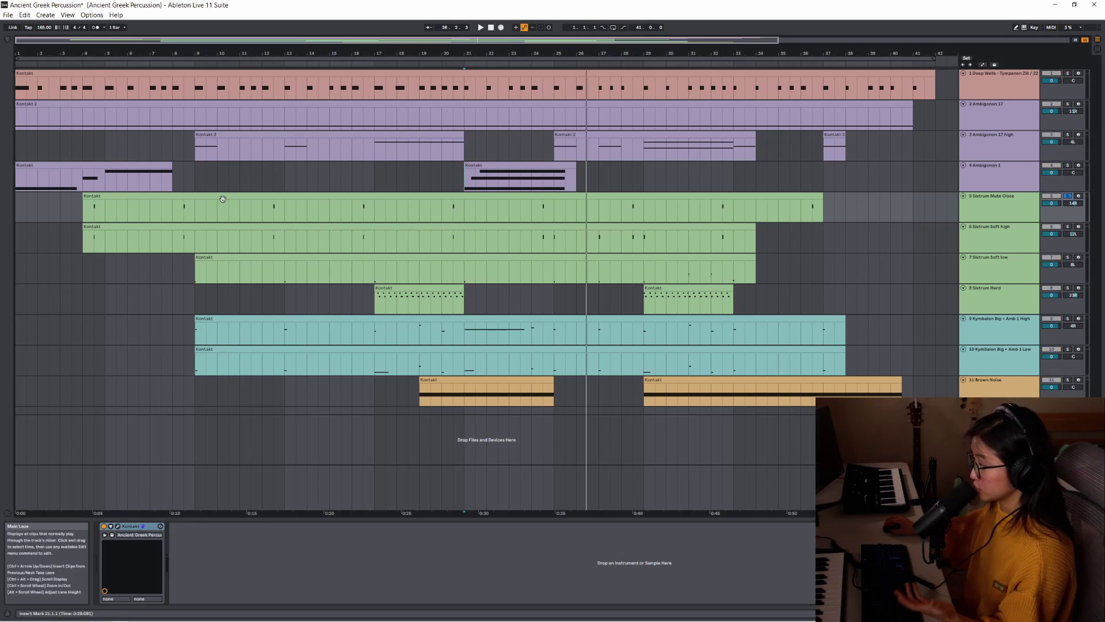
click(172, 213)
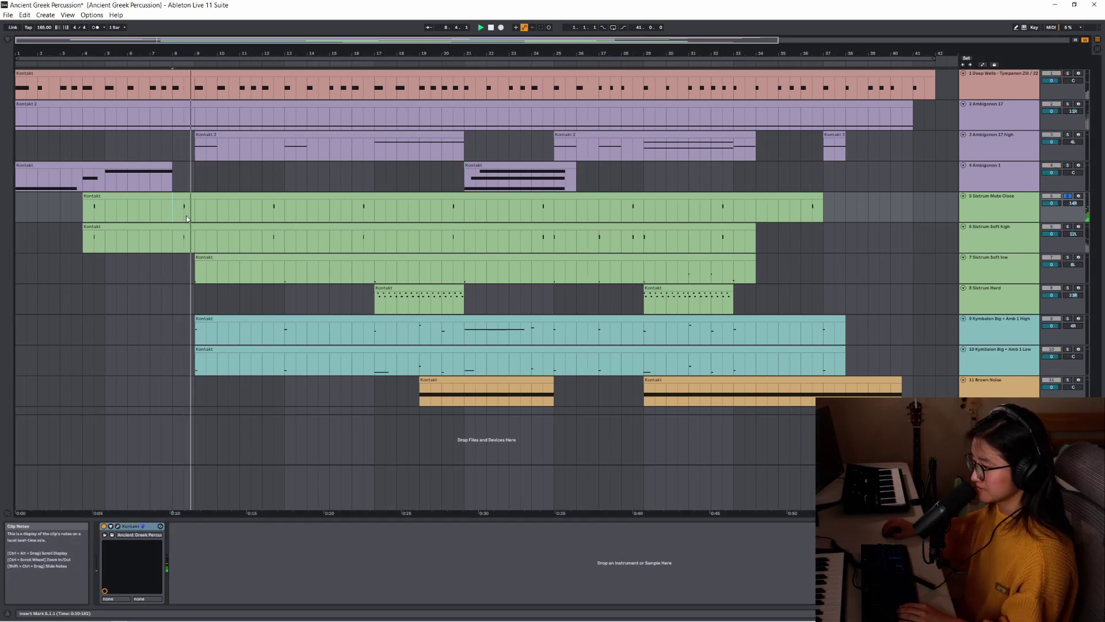
click(184, 216)
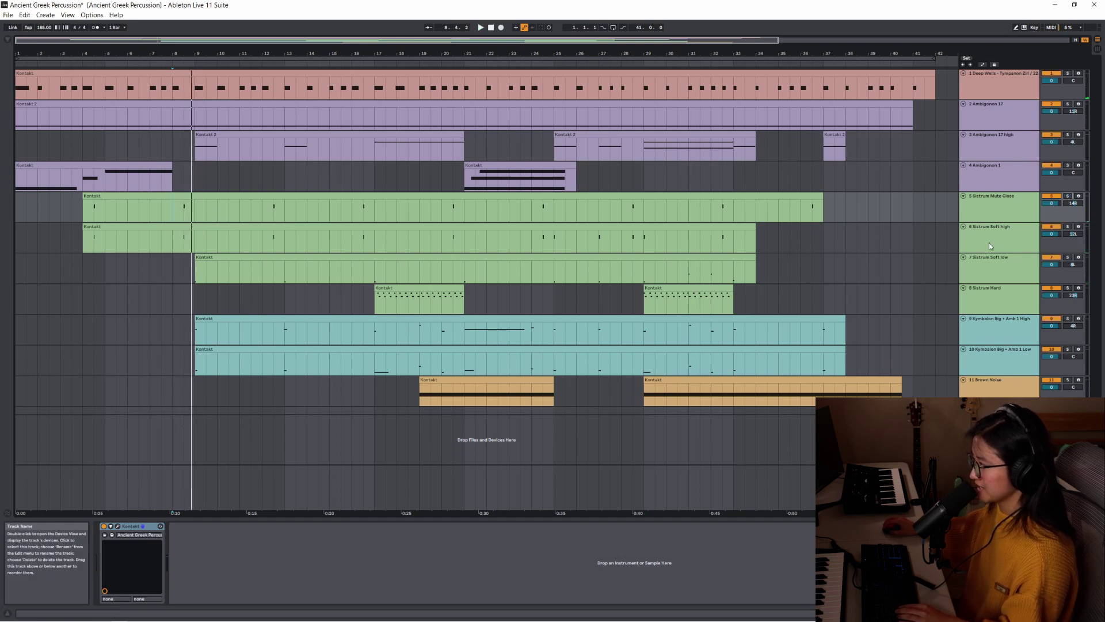
Step: Audition the Sistrum Soft high and low tracks soloed from bar 8, and the Sistrum Hard track soloed from bar 17
click(1066, 229)
click(174, 243)
key(space)
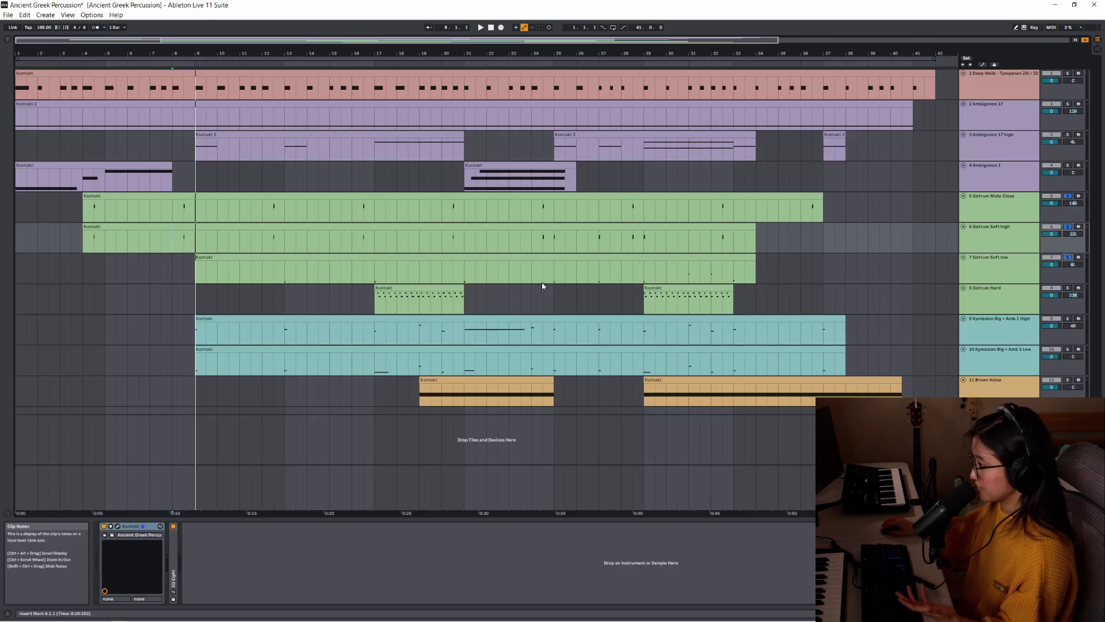
key(space)
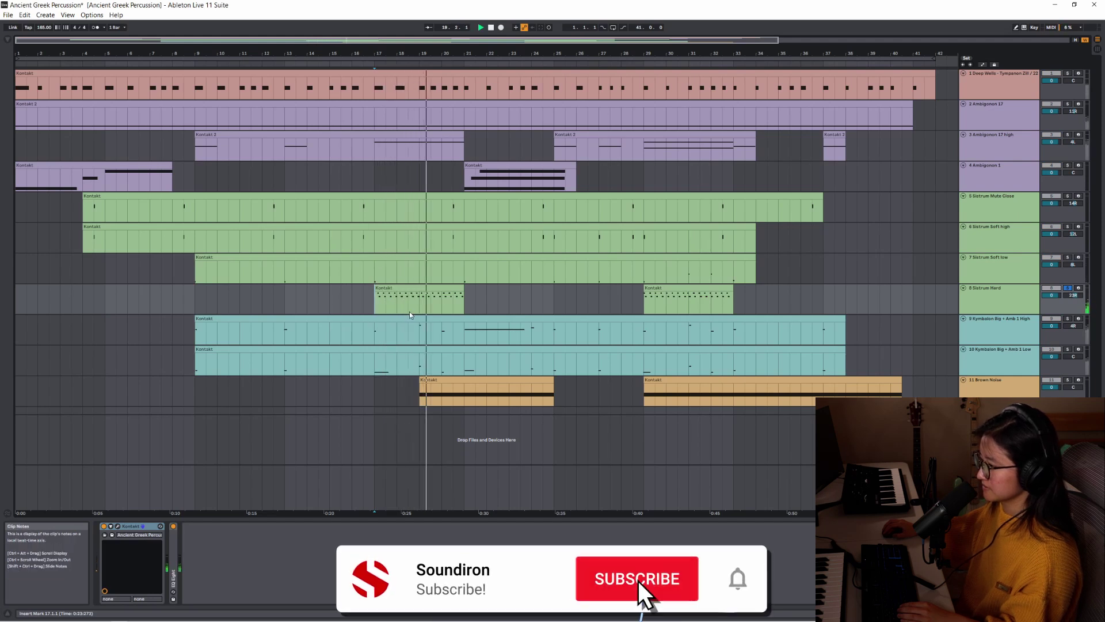
click(1070, 289)
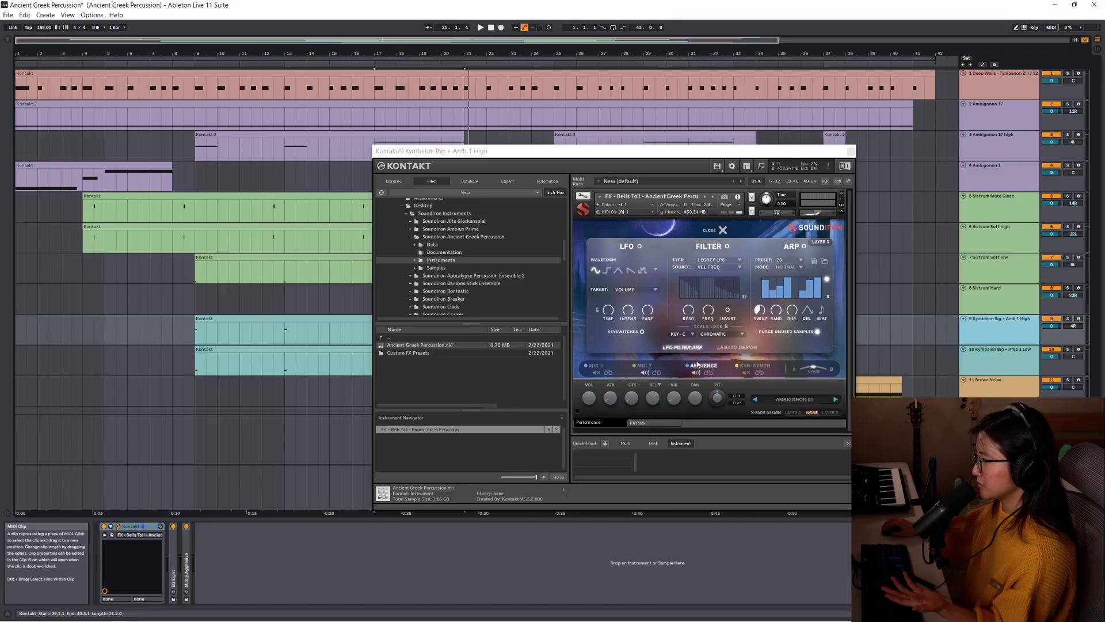
Step: Inspect the Mic 2 layer of the Kymbalon Big + Amb 1 High instrument and review the soloed track from bar 9 and at bar 21
click(648, 366)
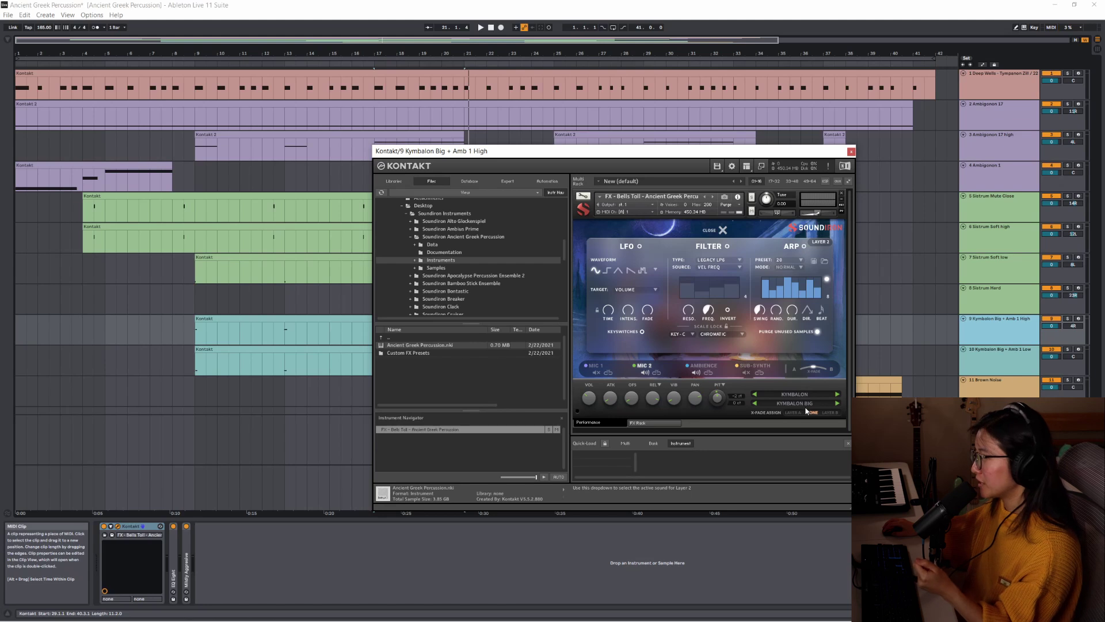
click(1025, 344)
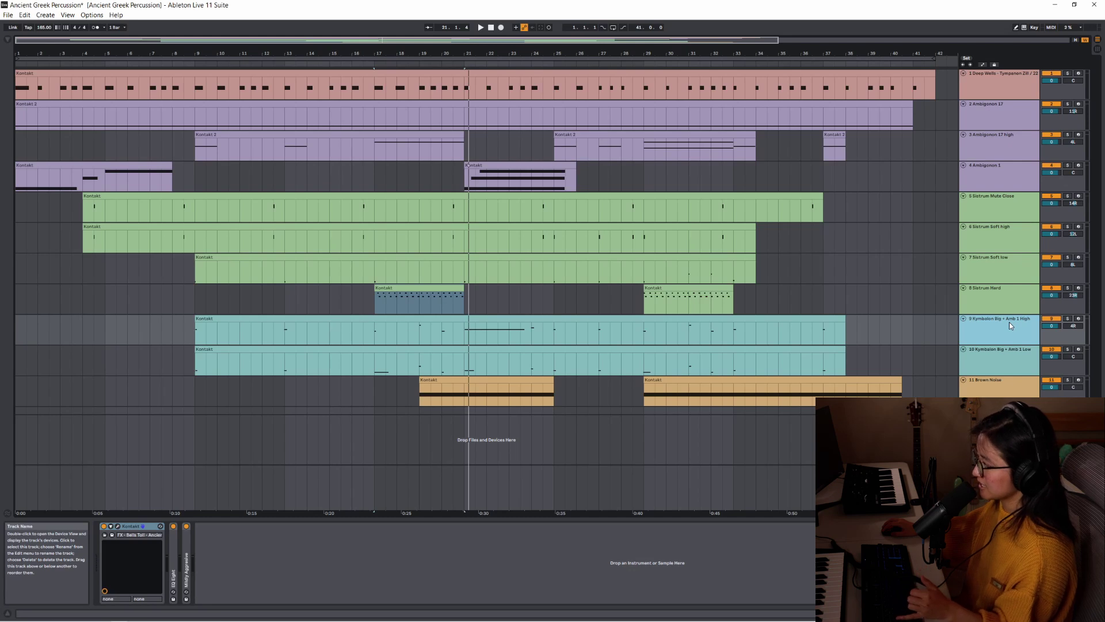
click(1068, 318)
click(195, 336)
key(space)
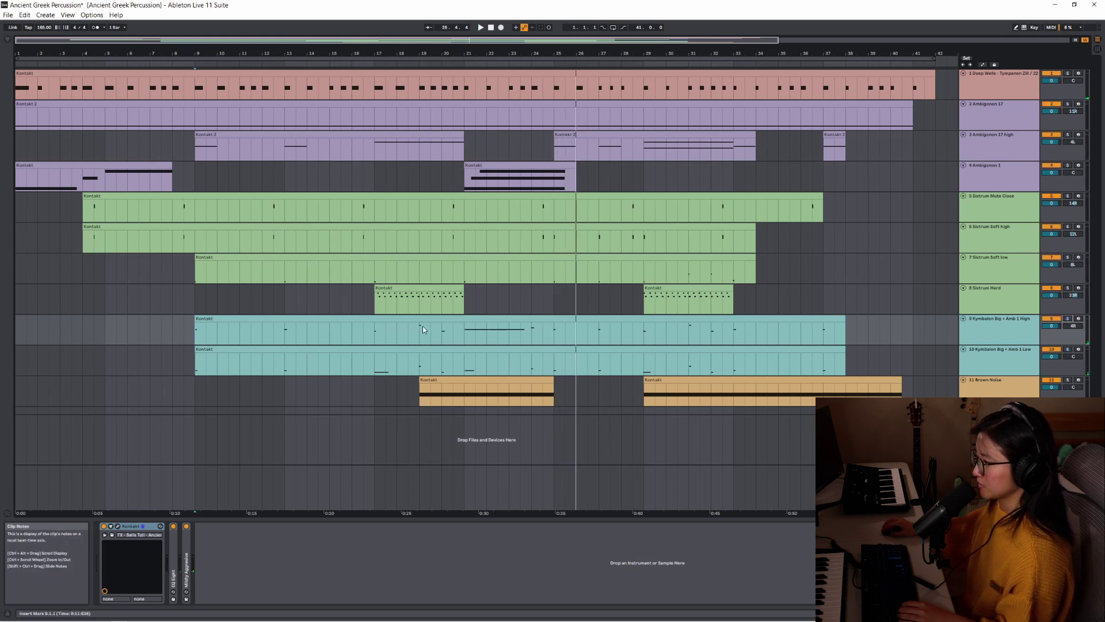
click(465, 333)
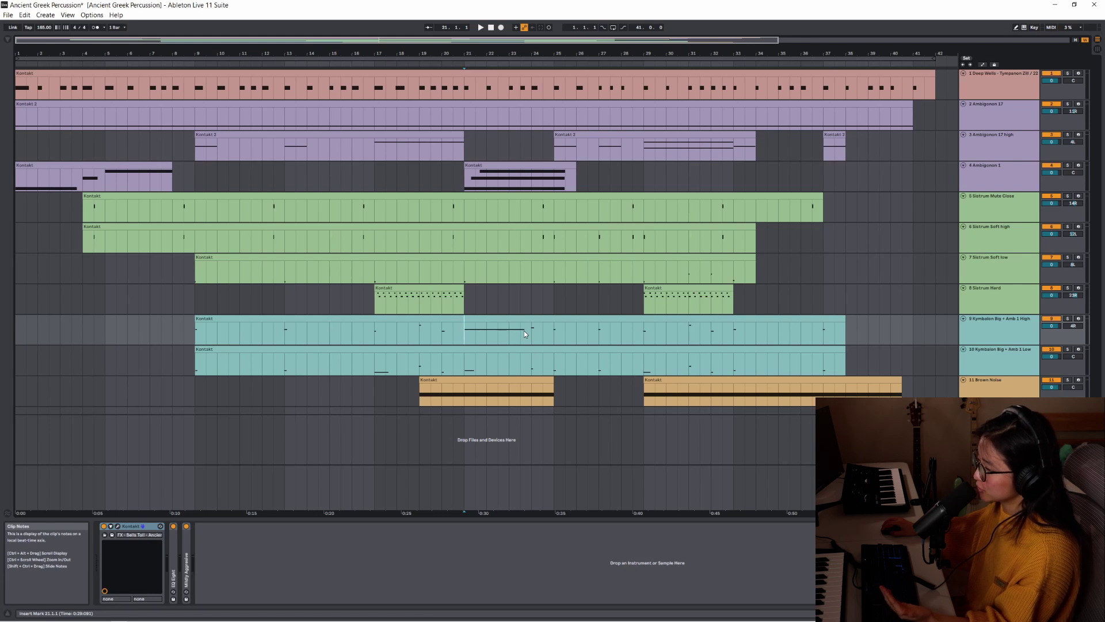
key(Down)
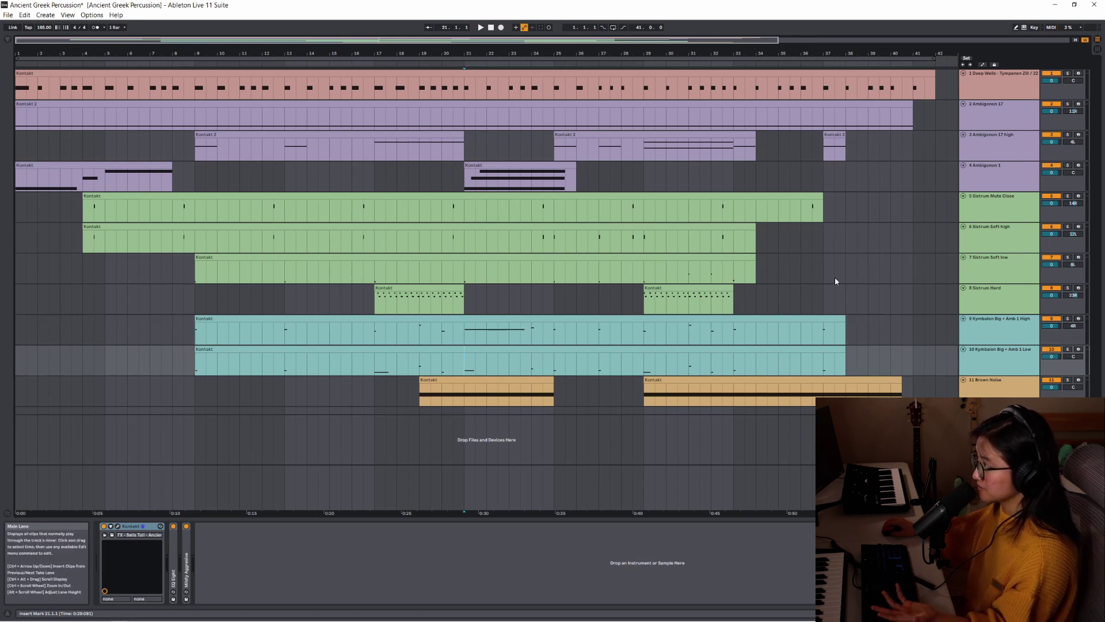
Step: Show the Kontakt instrument of the Deep Wells - Tympanon Zill track and audition that track soloed
click(994, 75)
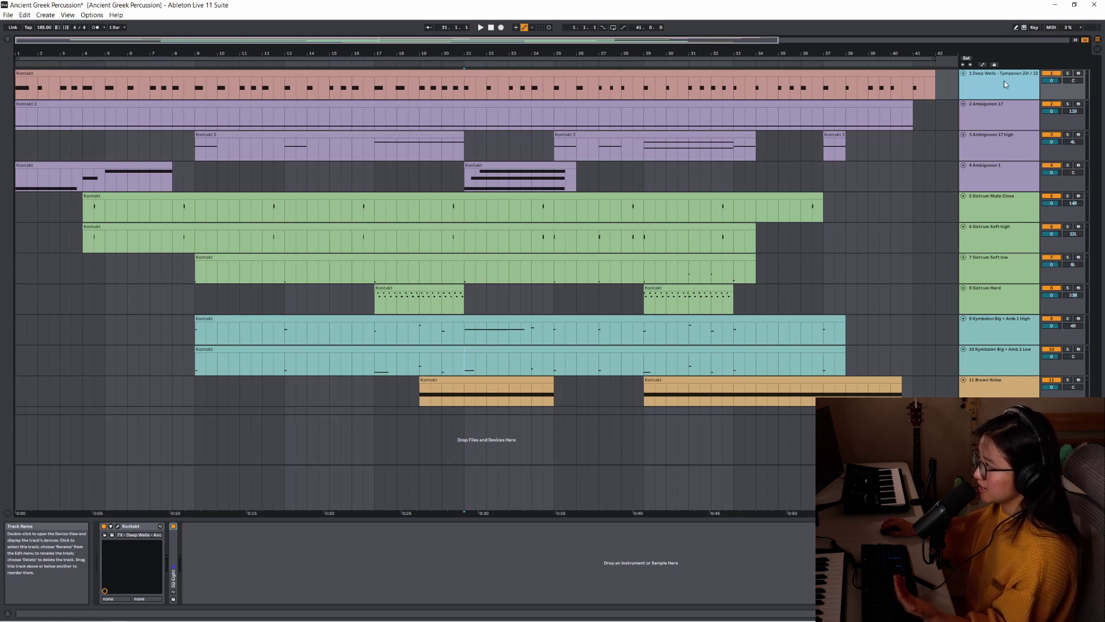
click(118, 527)
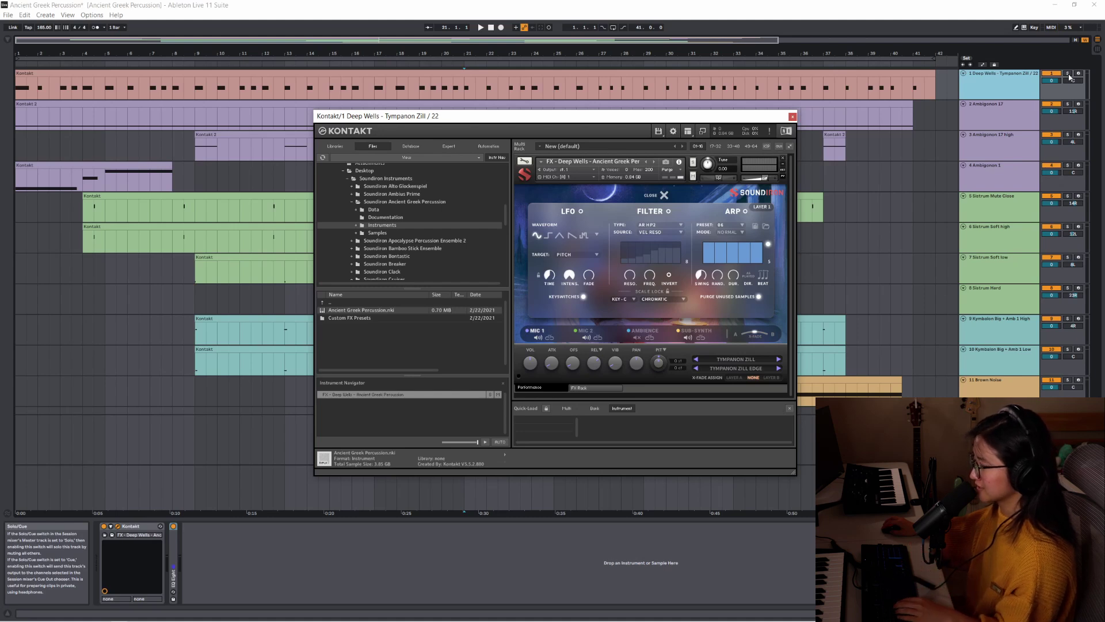
click(1068, 74)
key(space)
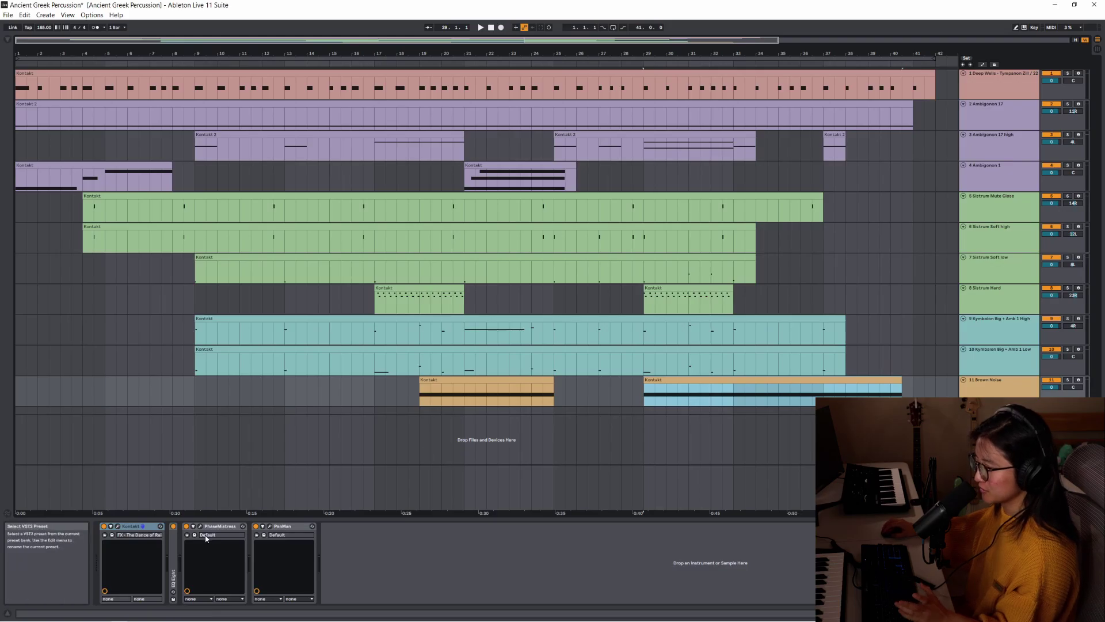
Step: View the PhaseMistress and PanMan effects on the Brown Noise track and hide their windows
click(200, 527)
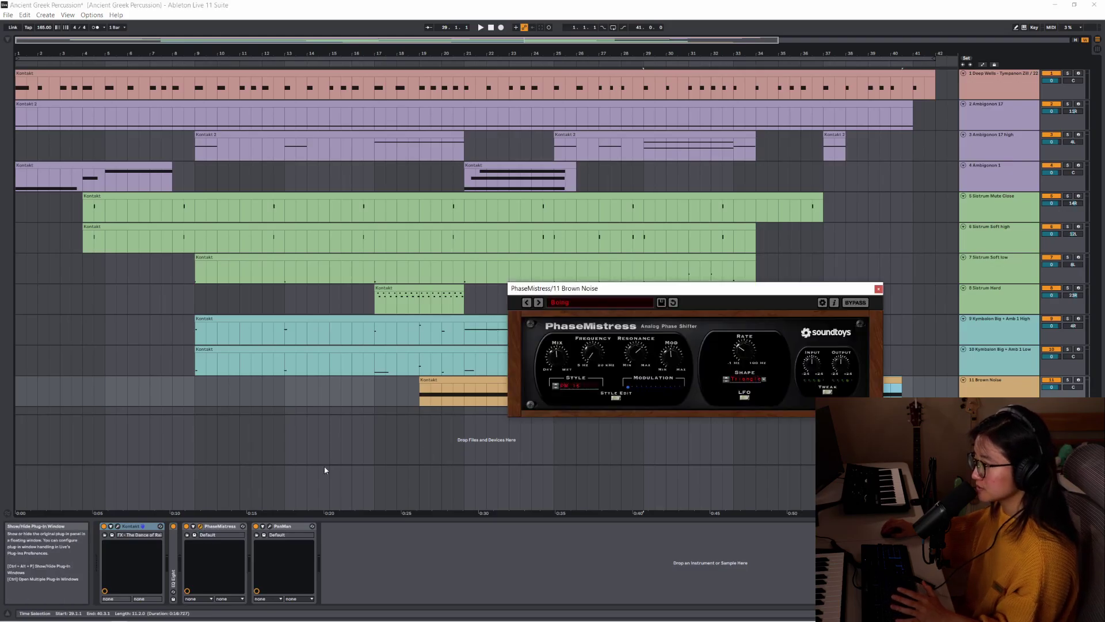
drag(681, 292, 295, 192)
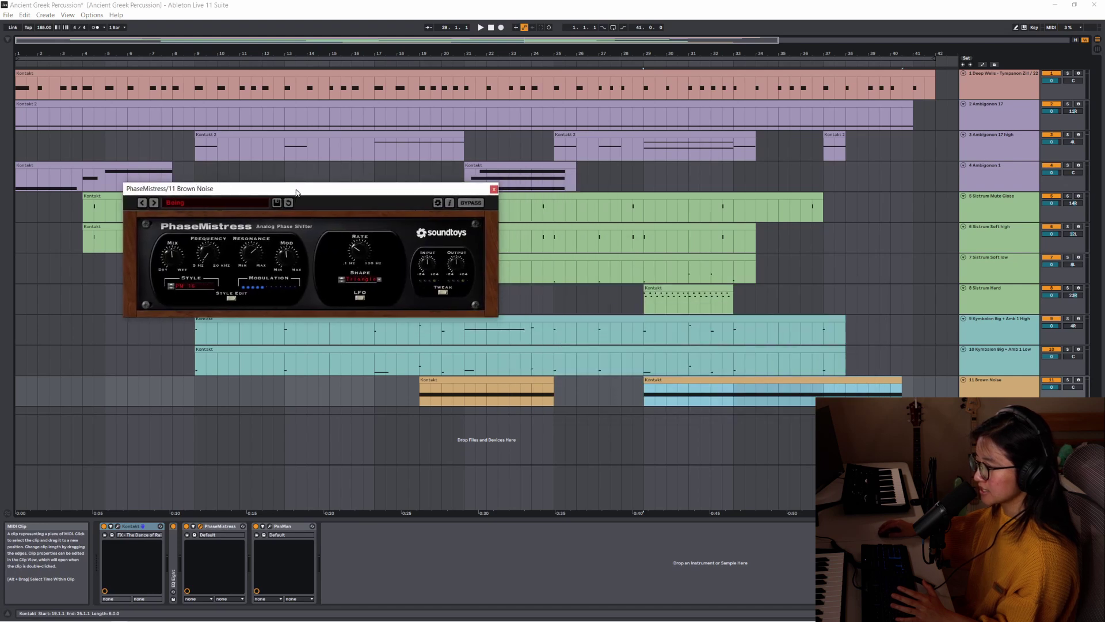
click(270, 527)
drag(602, 84, 275, 53)
key(ctrl+alt+p)
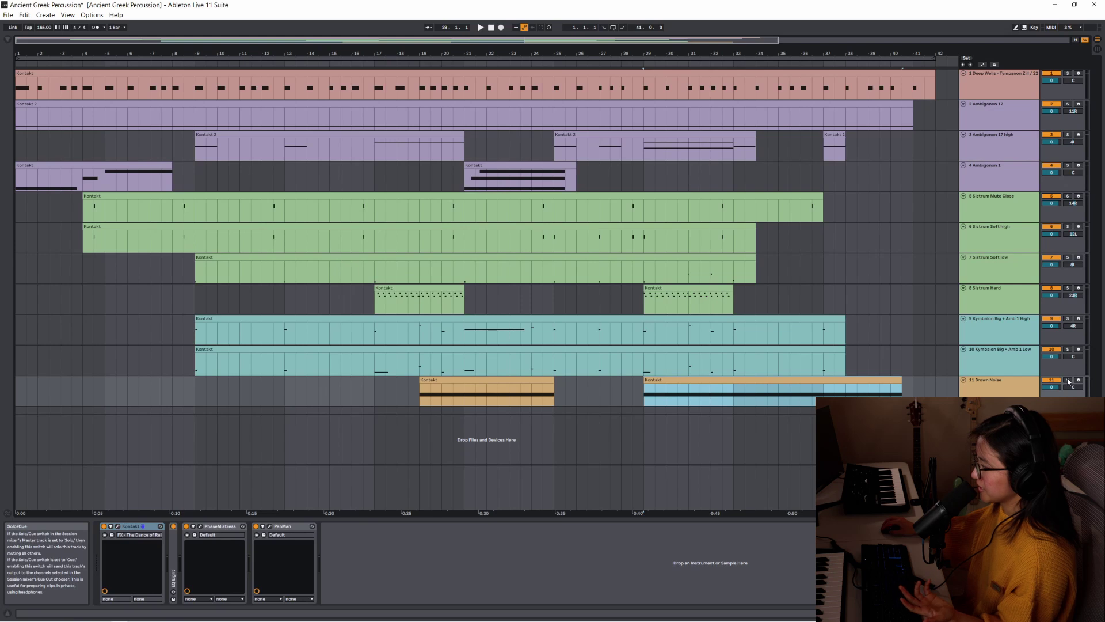
Step: Audition the Brown Noise track soloed from bar 29
click(1067, 380)
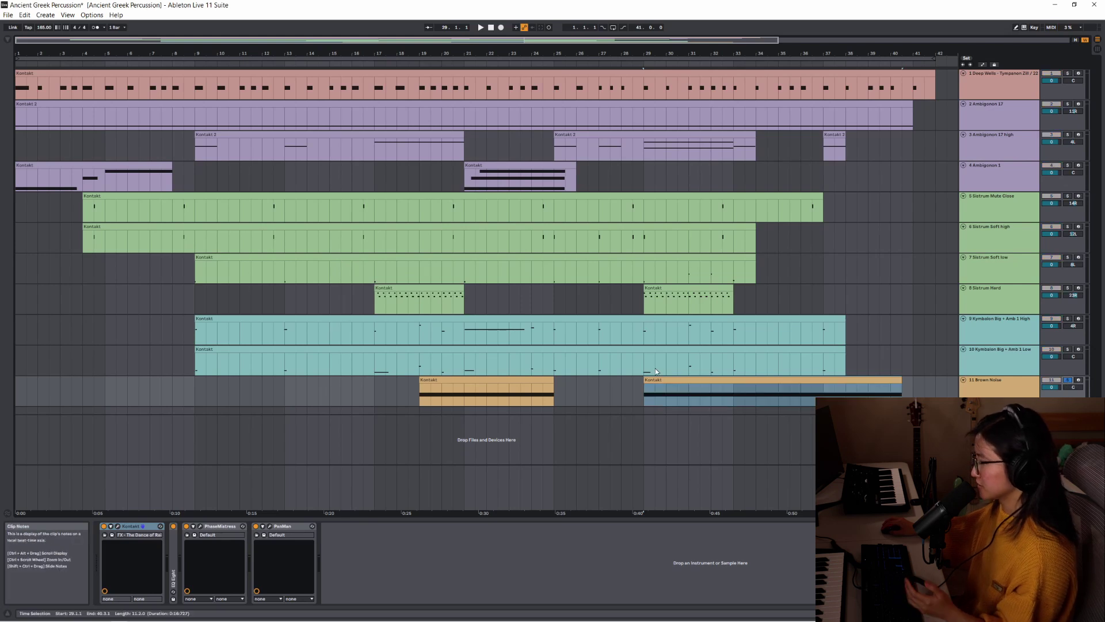
click(648, 396)
key(space)
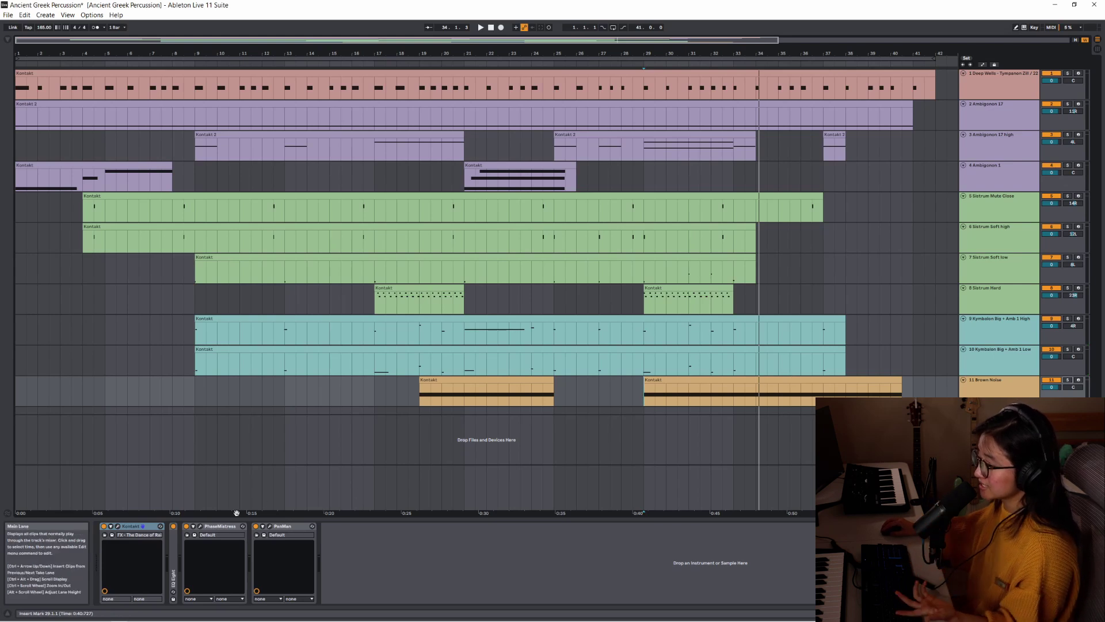
Step: Review the PhaseMistress settings on the Brown Noise track once more and close the plug-in window
click(200, 526)
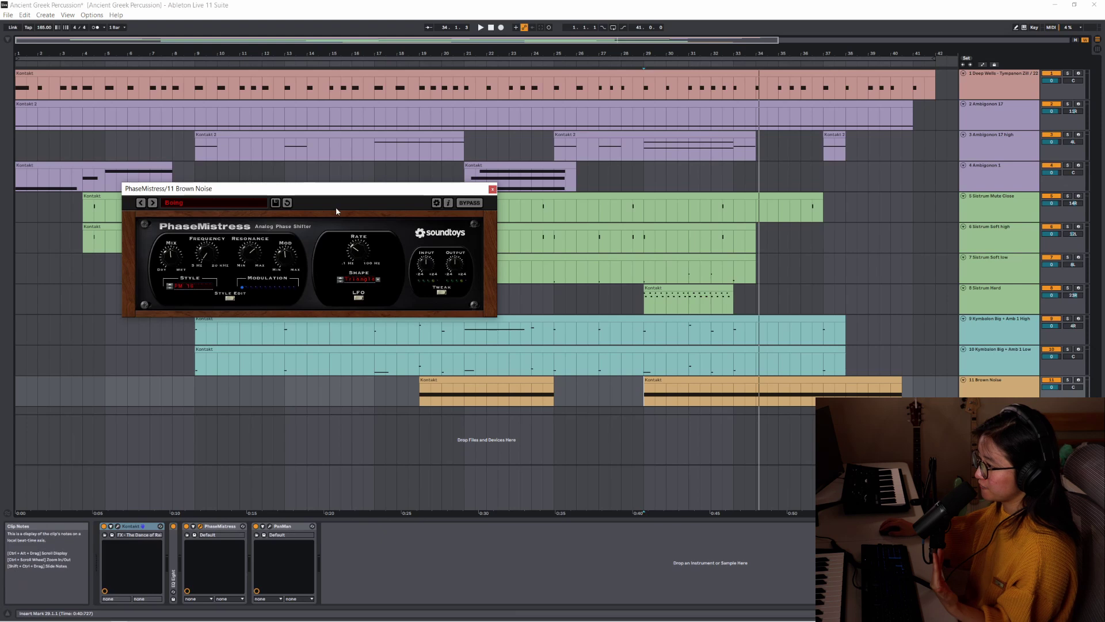
drag(377, 193, 386, 206)
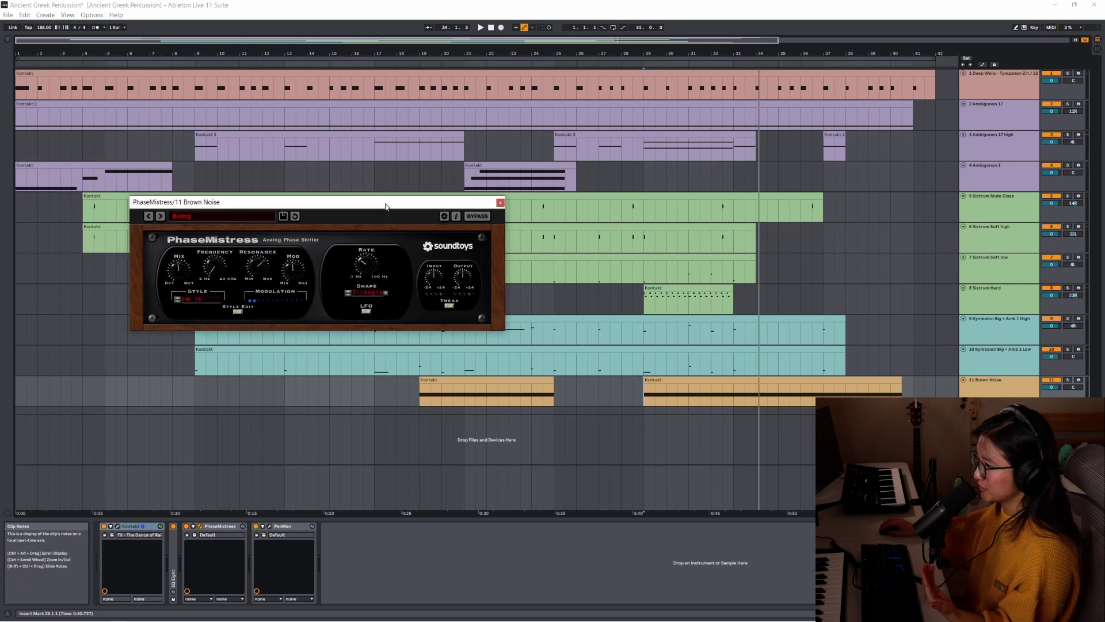
click(501, 203)
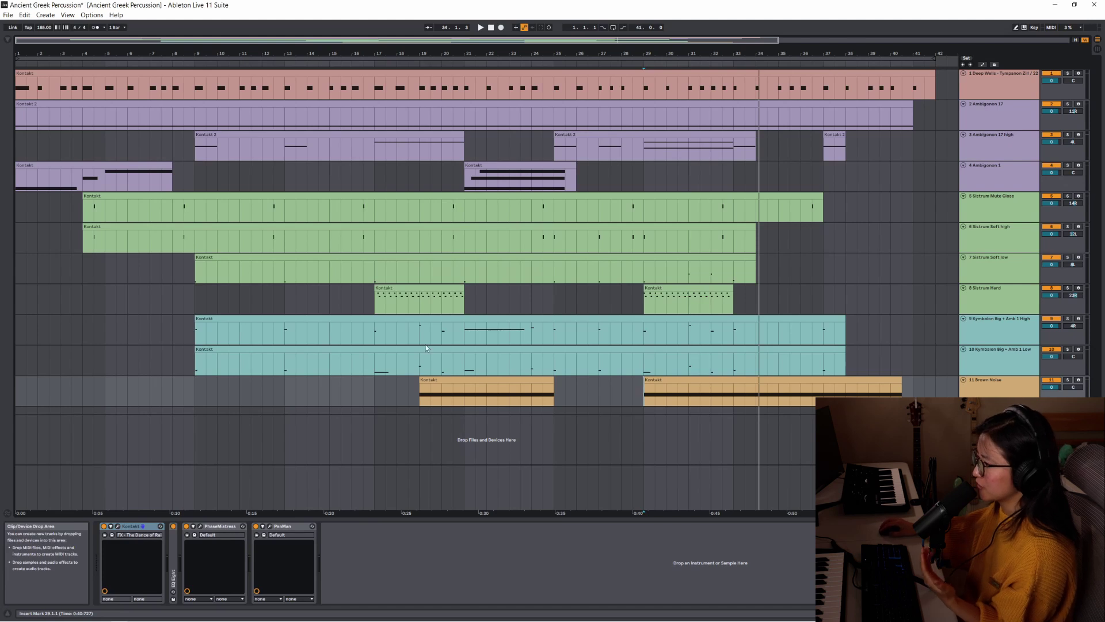